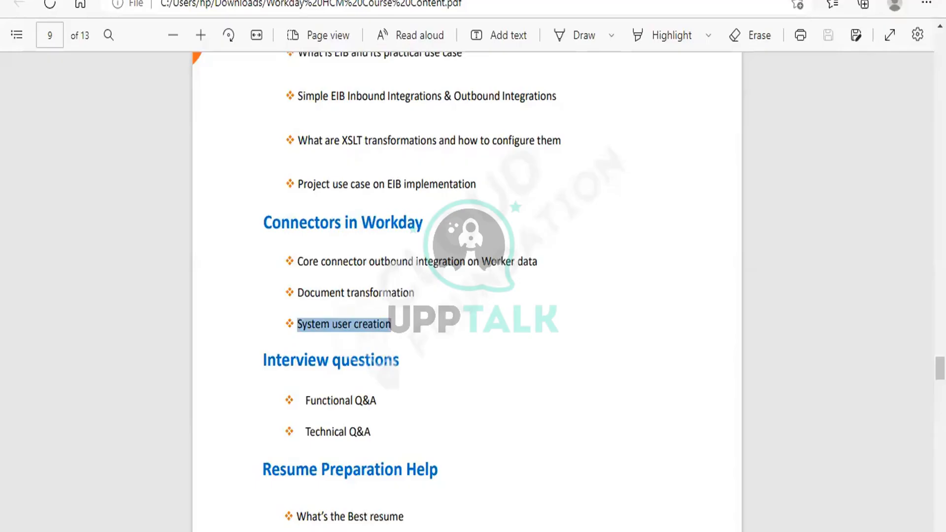
click(340, 360)
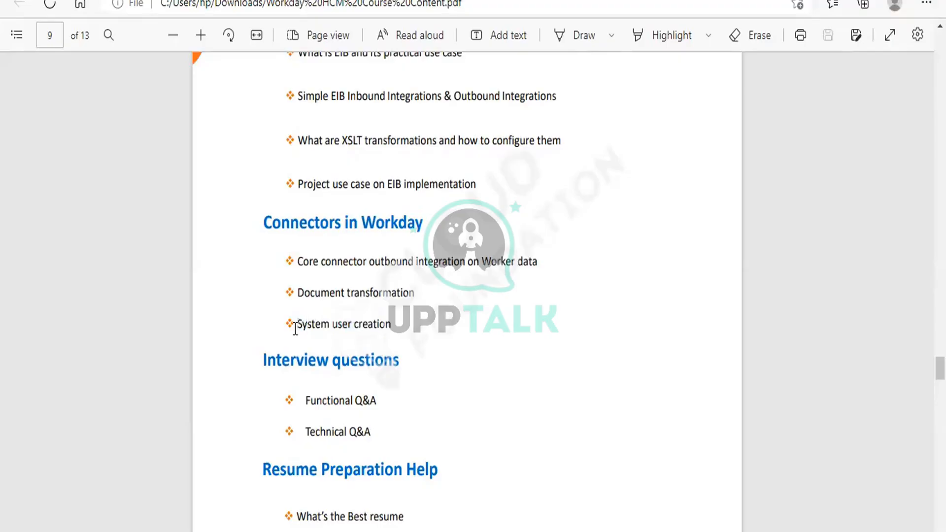
drag(353, 327, 394, 330)
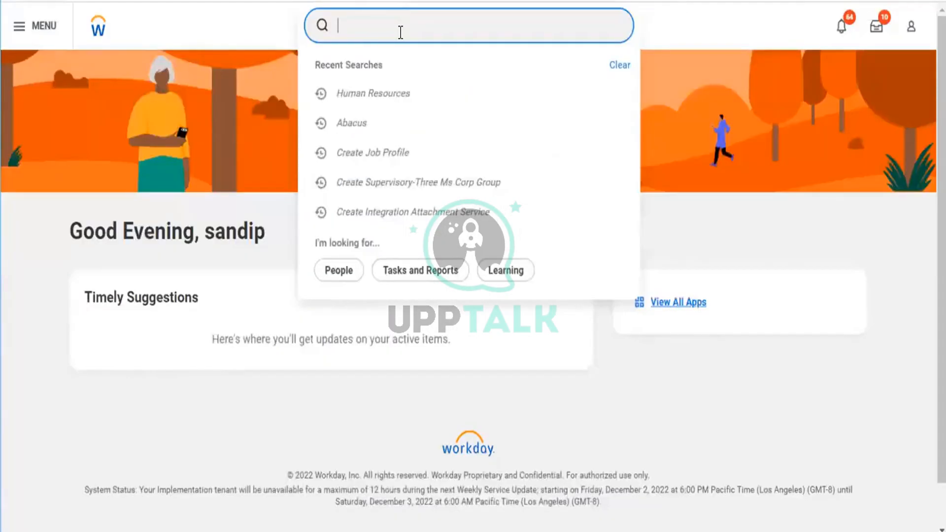
Step: Switch to Workday, search for "Create System user" and open the Create Integration System User task
text(c)
text(reate System user)
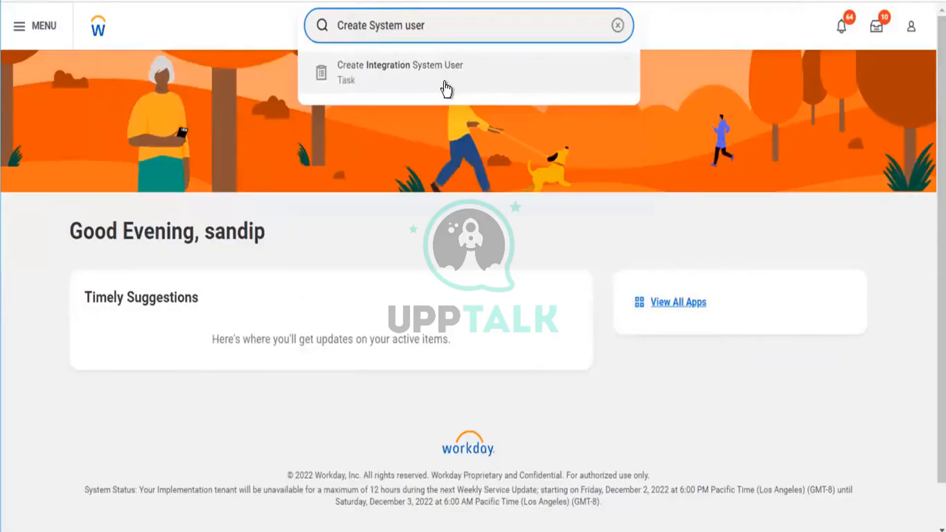
click(350, 82)
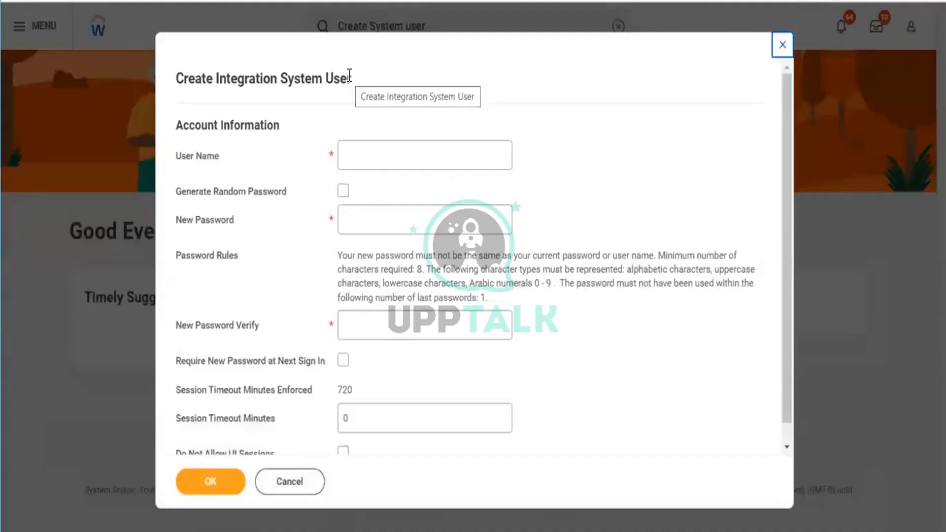
Step: Enter "Iphone Project" as the user name of the new integration system user
scroll(516, 197, down, 1)
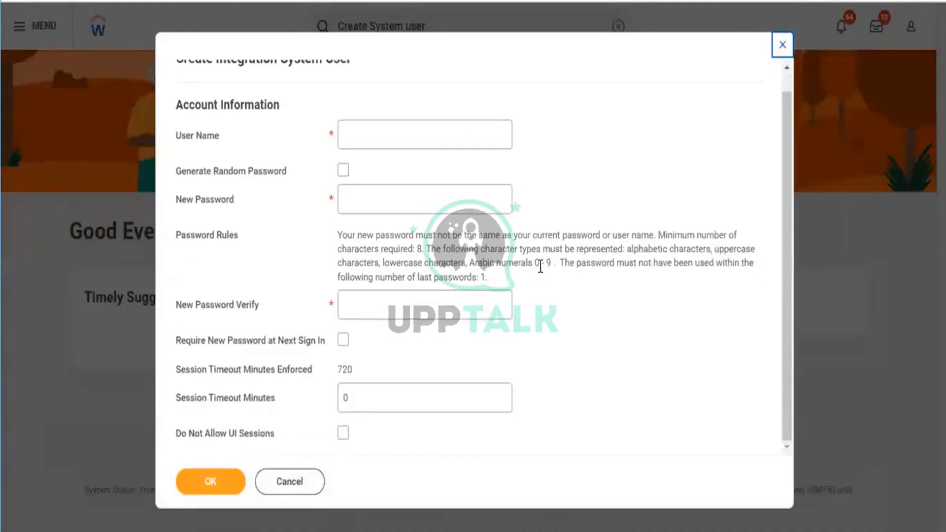
scroll(541, 266, up, 1)
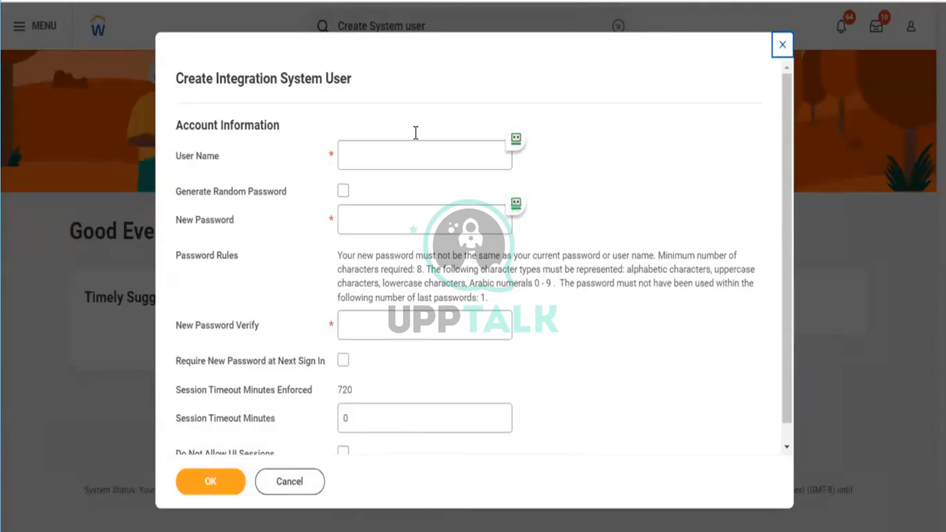
click(416, 134)
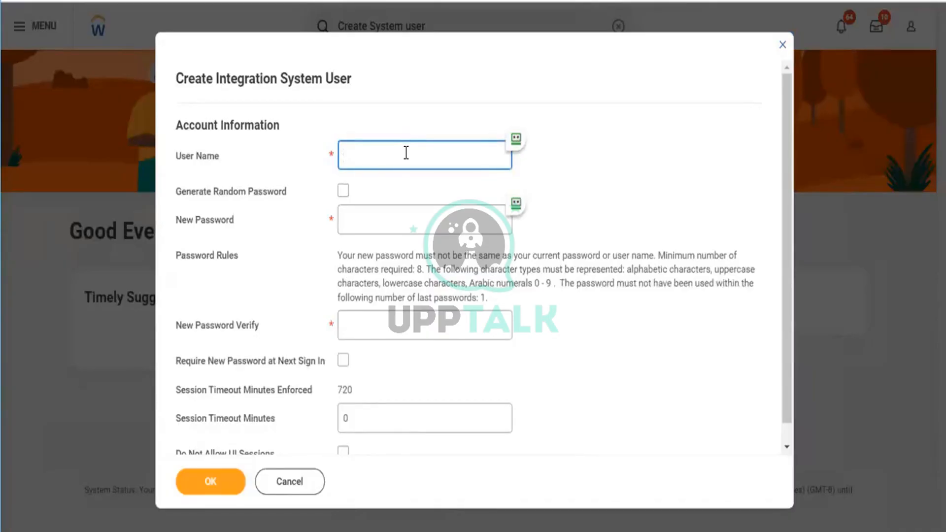
text(Iphone Project ))
key(BackSpace)
text())
key(BackSpace)
text(()
key(BackSpace)
text(=)=))
key(BackSpace)
key(BackSpace)
key(BackSpace)
key(BackSpace)
Step: Enter the account password in New Password and repeat it in New Password Verify
click(360, 211)
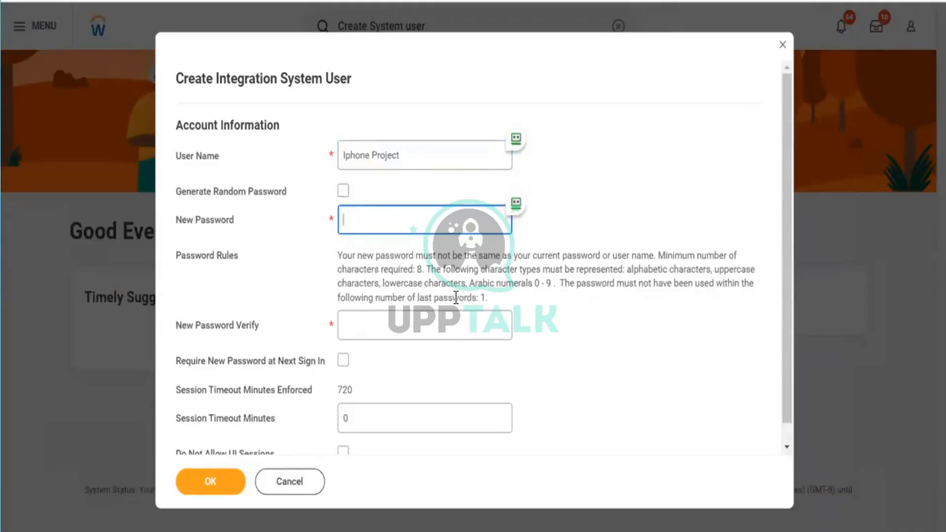
click(409, 320)
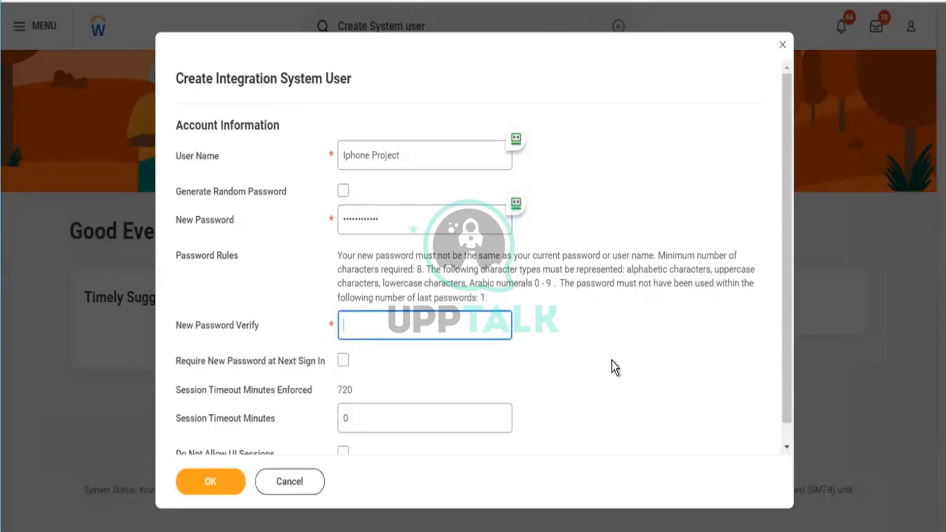
text(••••••••••••)
Step: Set Session Timeout Minutes to 8 and submit the new integration system user
scroll(573, 345, down, 1)
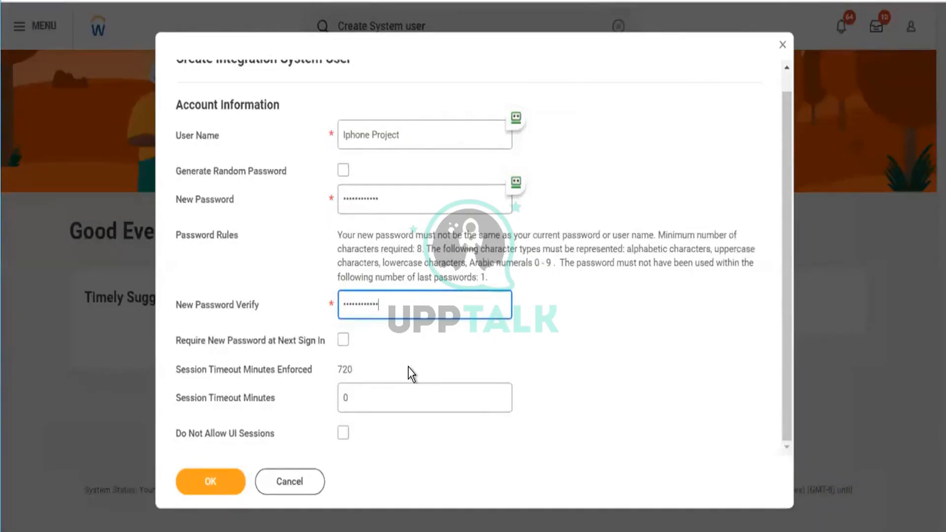
click(410, 398)
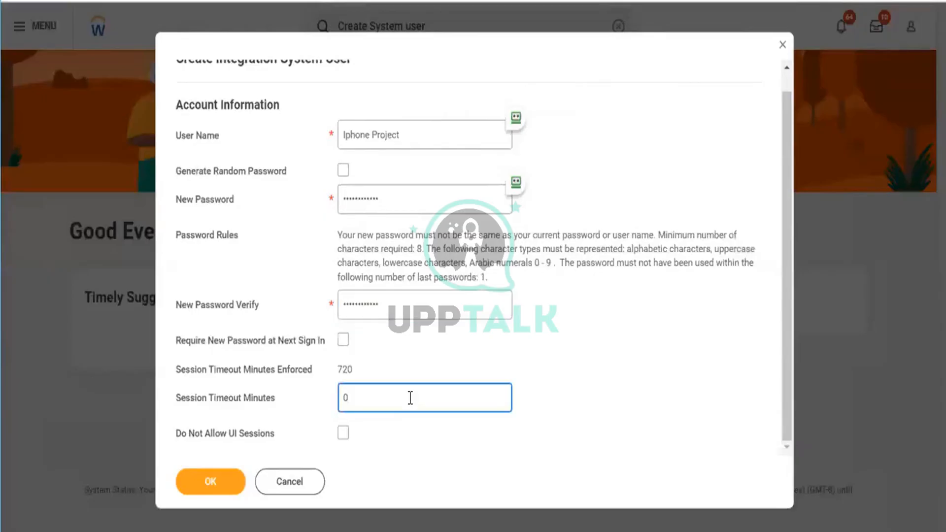
key(BackSpace)
text(30)
key(BackSpace)
key(BackSpace)
text(1)
key(BackSpace)
text(8)
scroll(613, 349, up, 1)
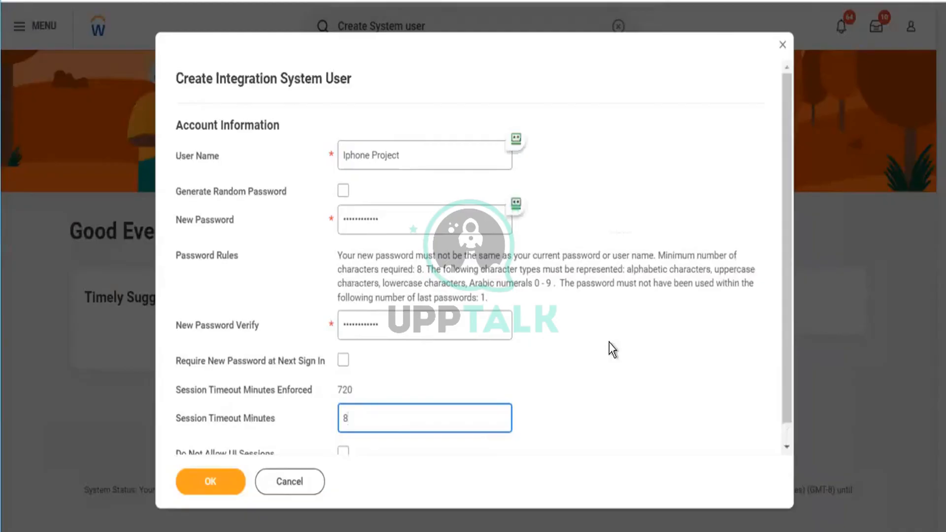
scroll(610, 343, down, 1)
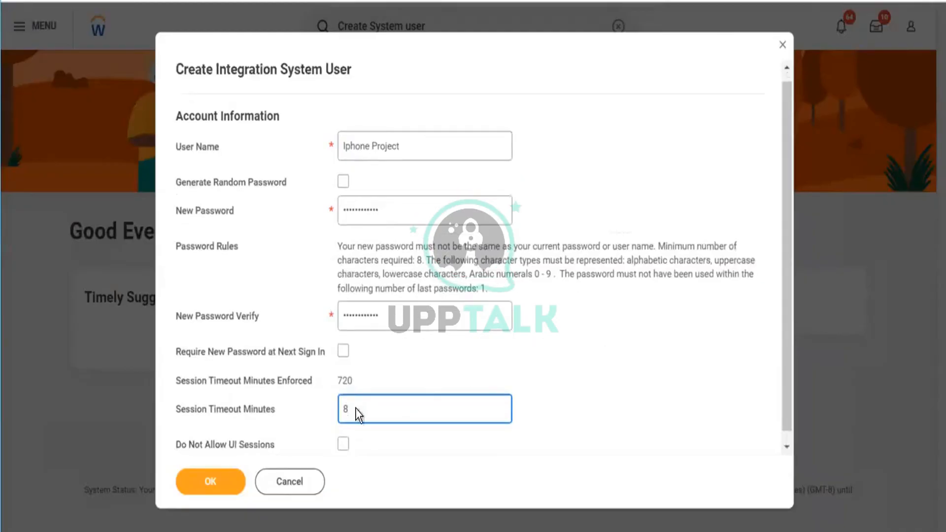
click(207, 478)
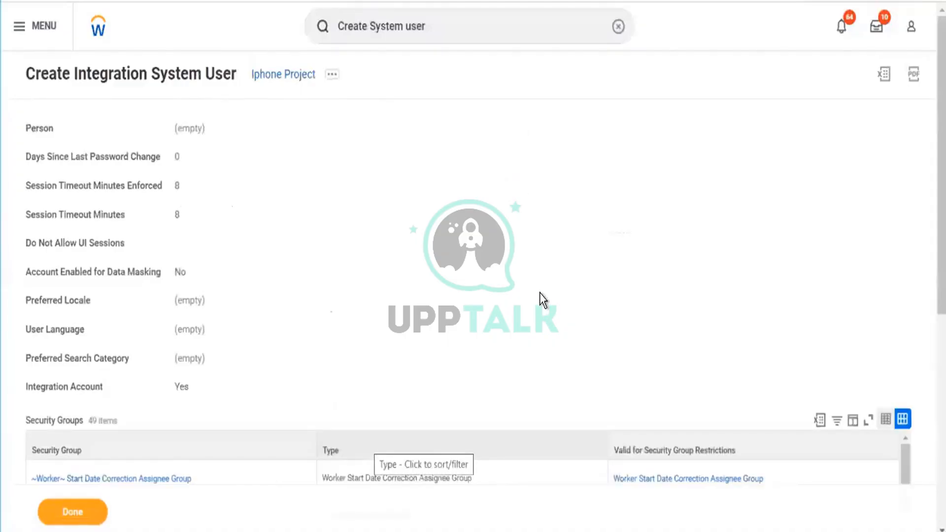
Step: Open Configure Web Service Security from the Iphone Project account's related Workday Account actions
scroll(540, 292, down, 5)
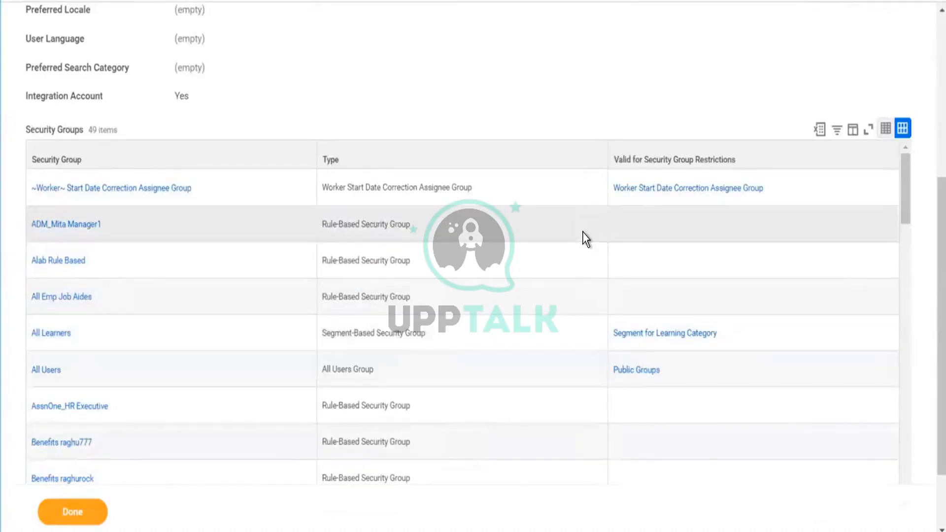
scroll(585, 239, up, 6)
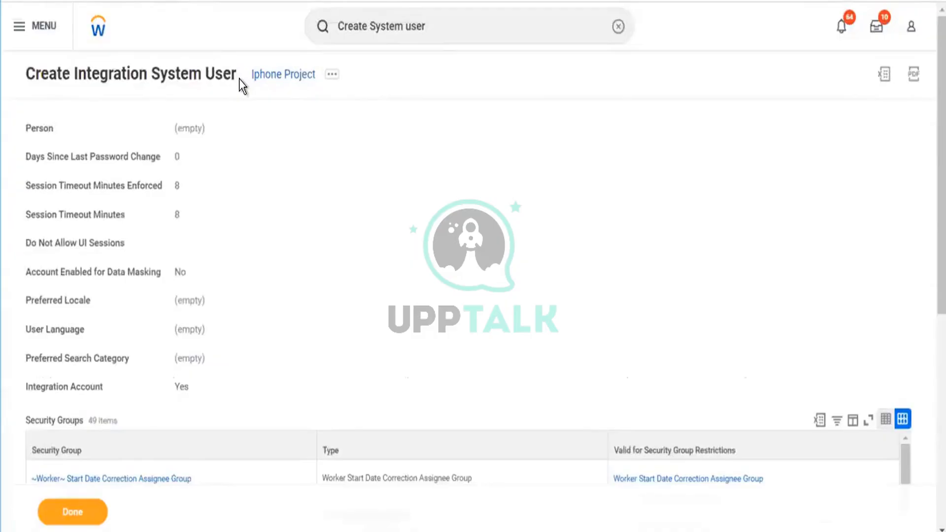
click(334, 75)
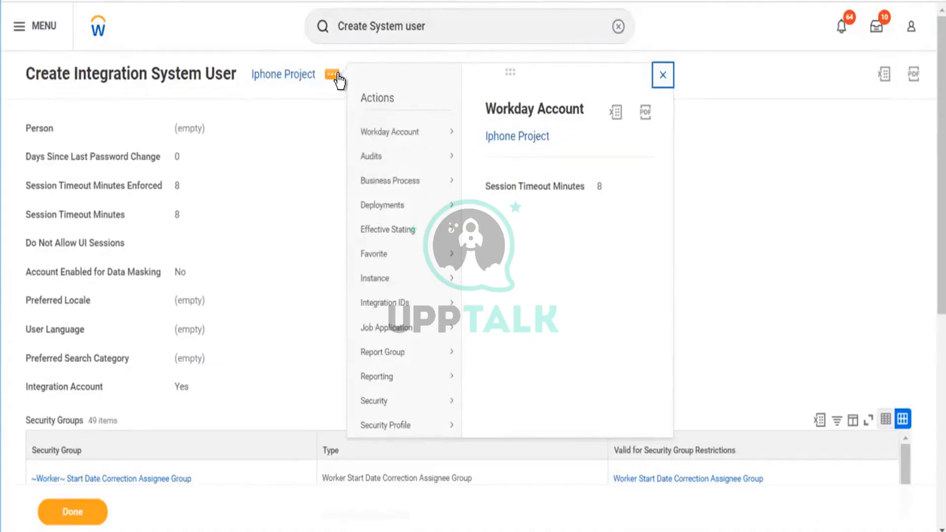
mouse_move(399, 134)
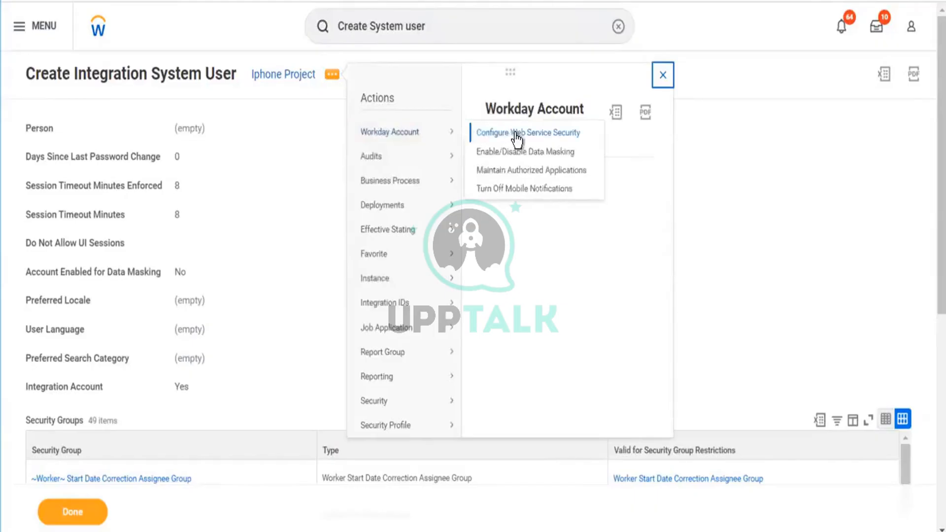
click(566, 140)
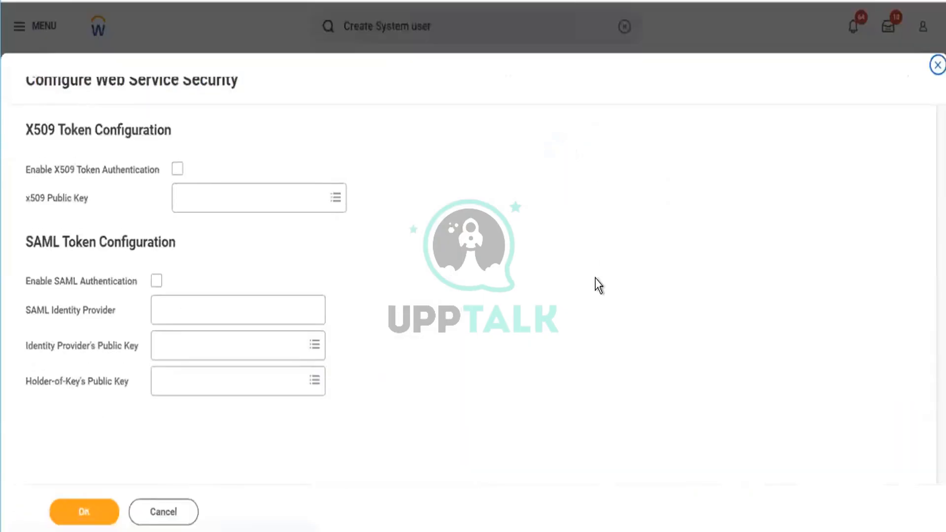
Step: Enable X509 token authentication and choose the first test509 entry as the x509 public key
click(295, 192)
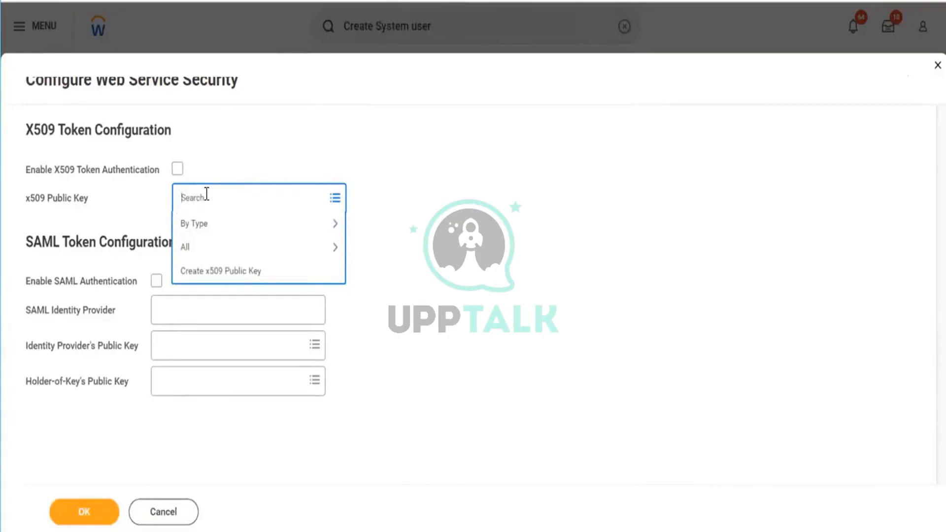
click(177, 170)
click(178, 170)
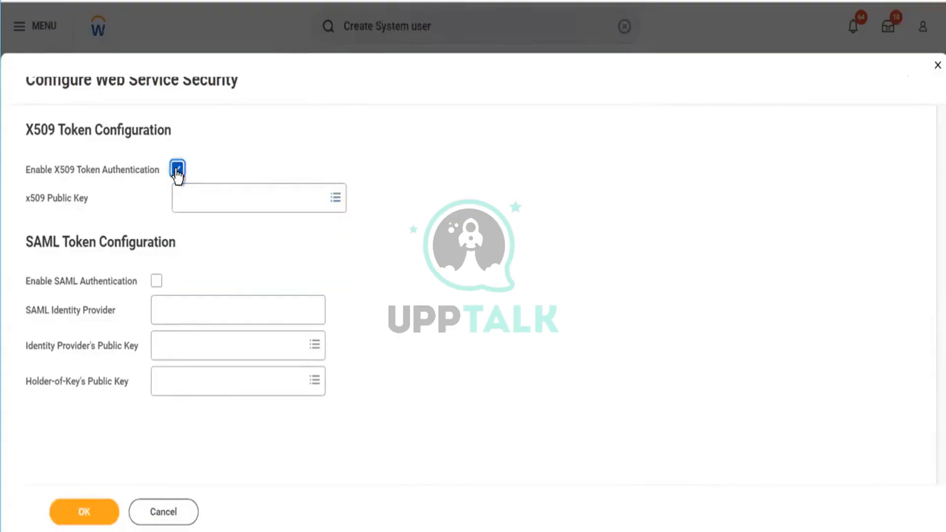
click(290, 207)
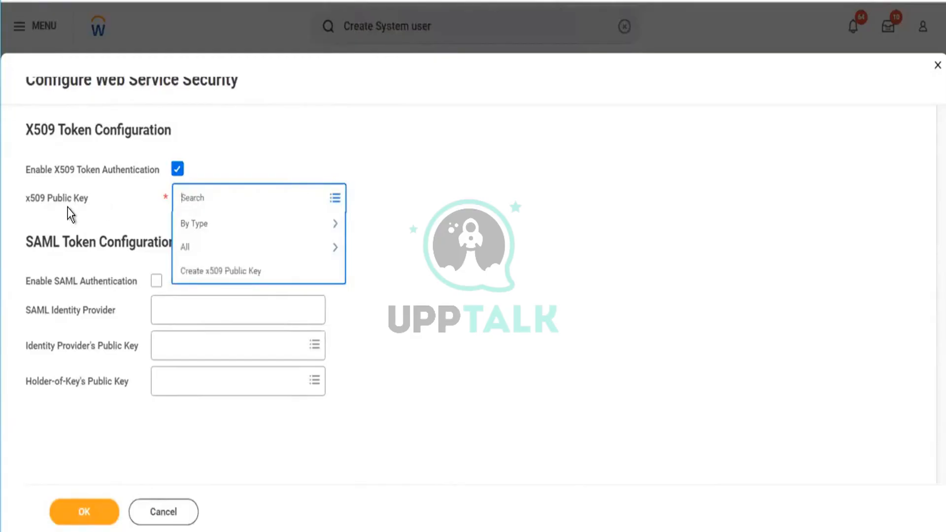
click(258, 248)
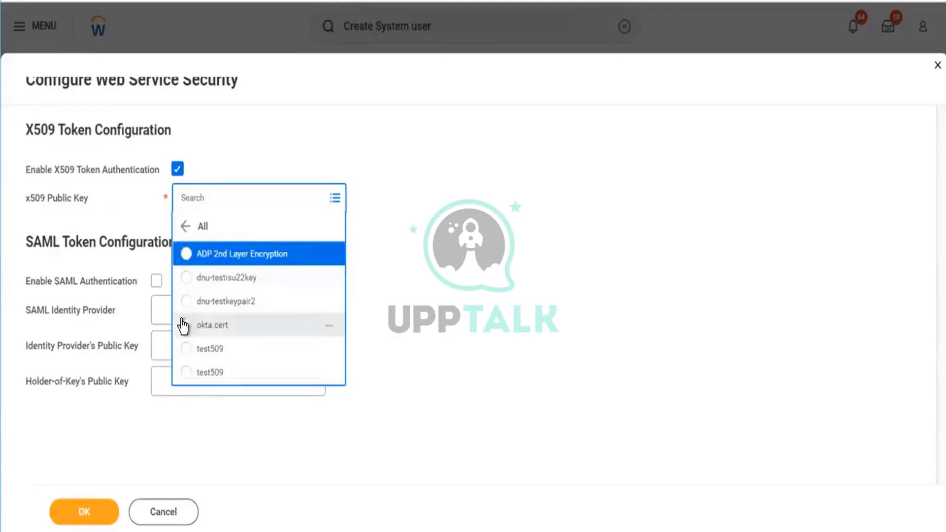
click(184, 350)
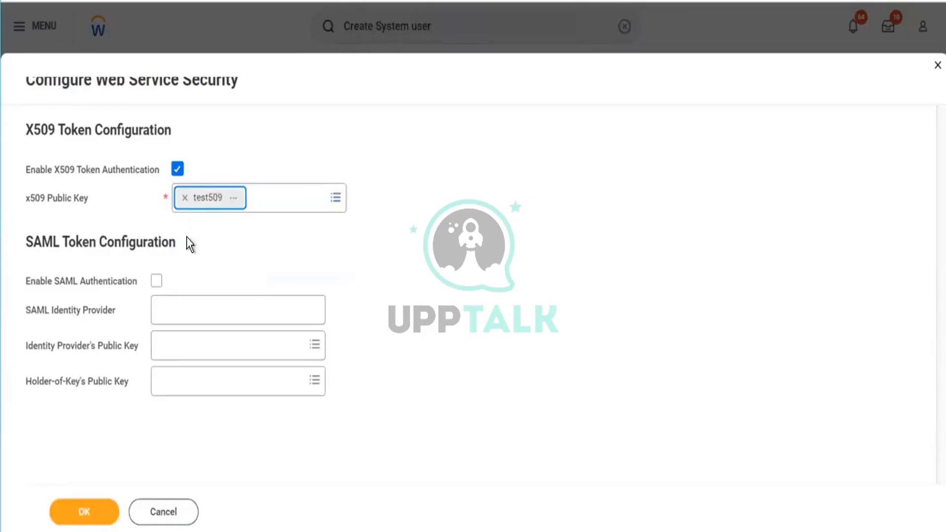
Step: Enable SAML authentication with Iphone as the SAML identity provider and test509 as the identity provider's public key
click(156, 282)
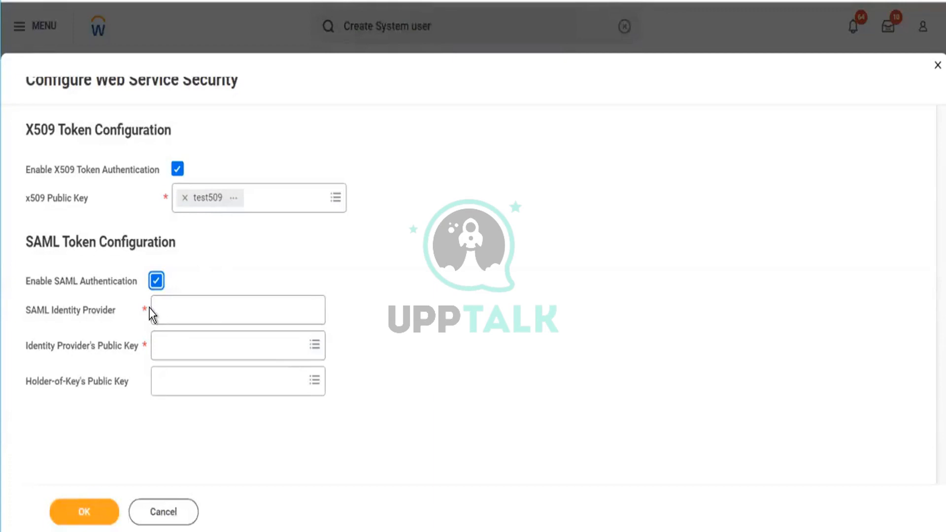
click(220, 306)
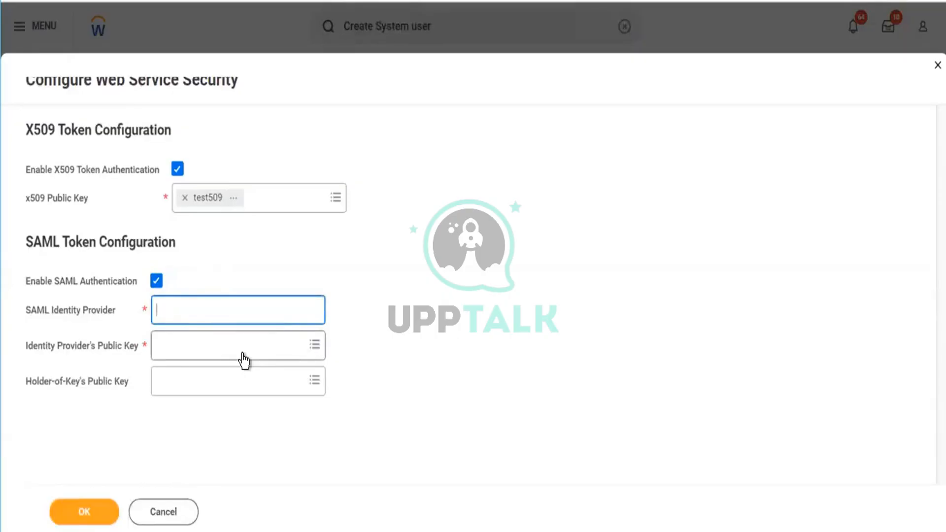
text(Iphone)
click(220, 349)
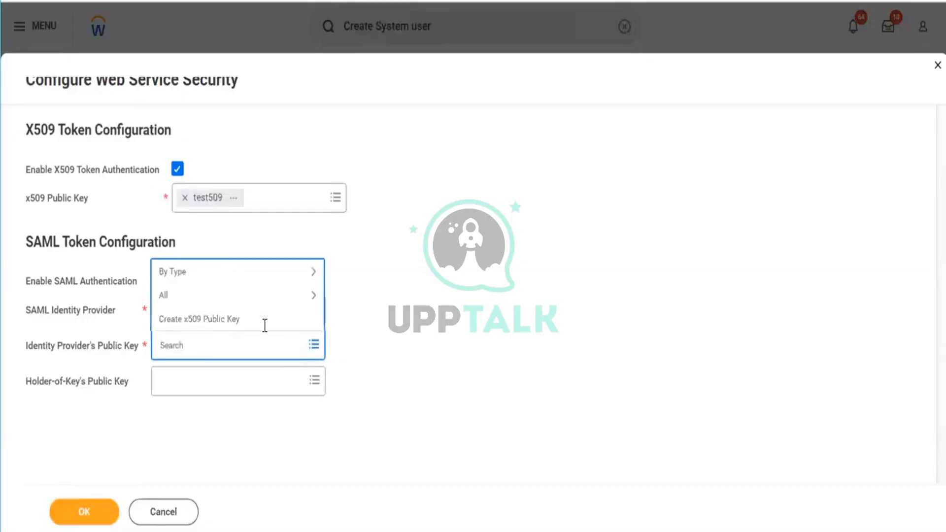
click(182, 297)
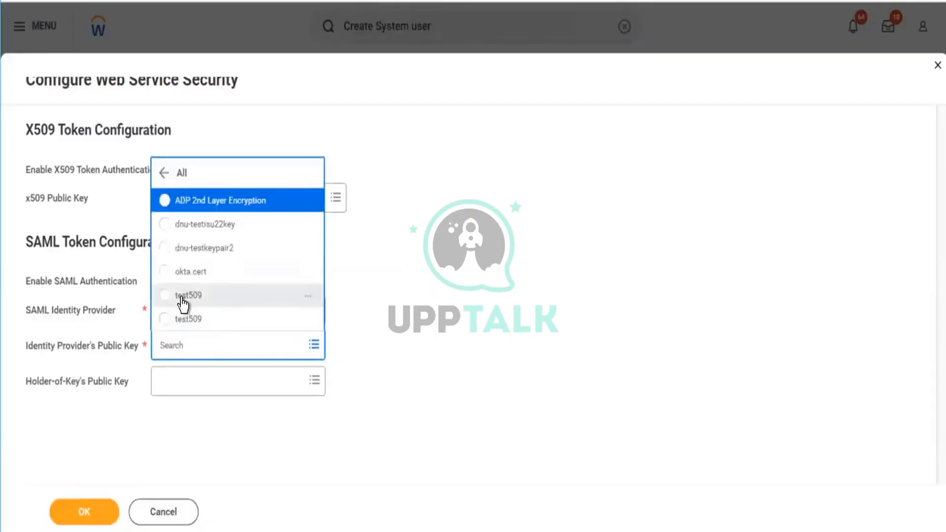
click(164, 296)
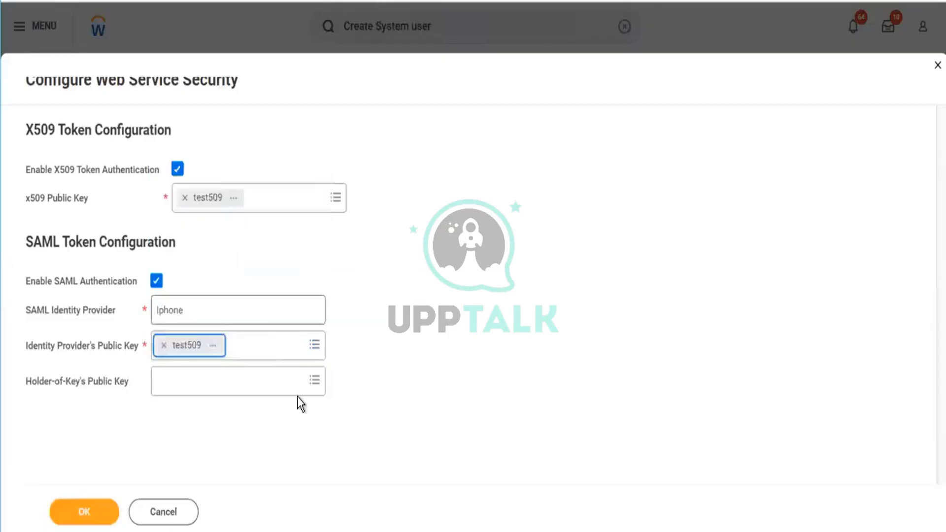
Step: Choose test509 as the Holder-of-Key's public key and submit the web service security configuration
click(276, 387)
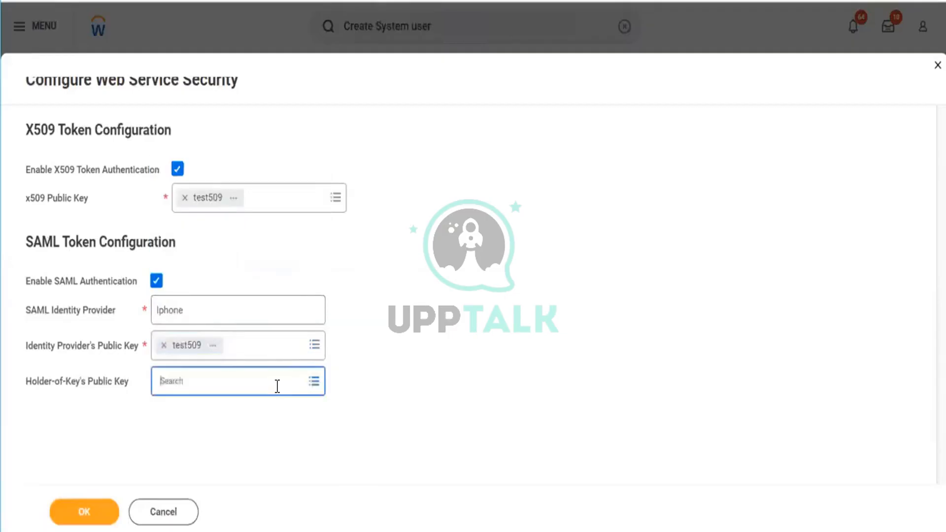
click(400, 377)
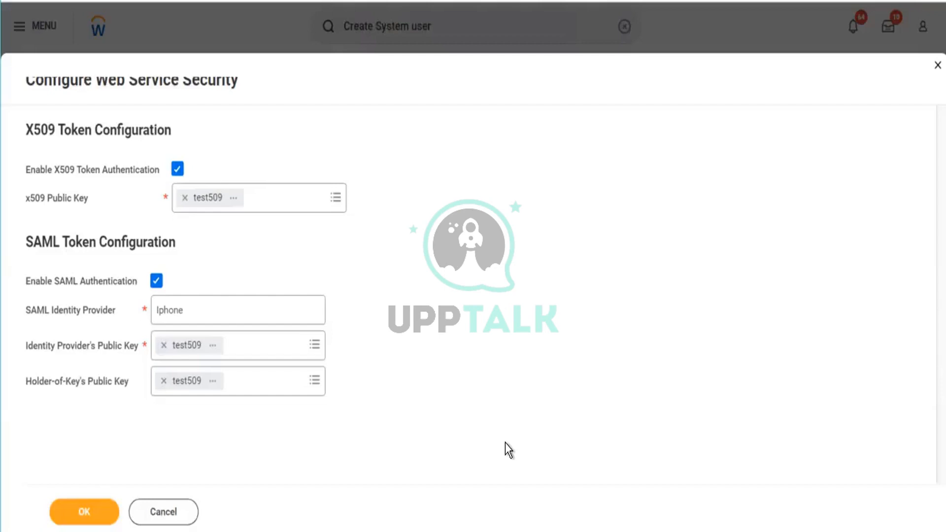
click(81, 512)
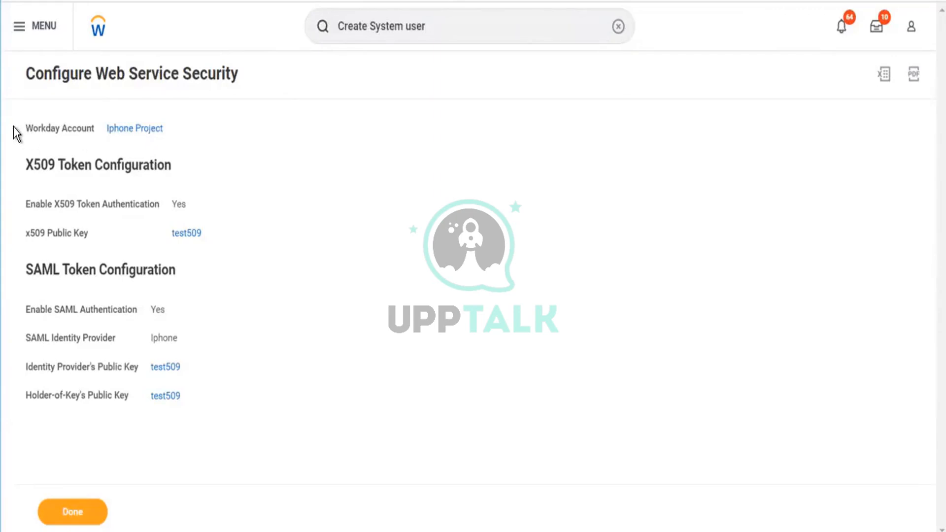
drag(13, 127, 129, 151)
drag(215, 115, 217, 117)
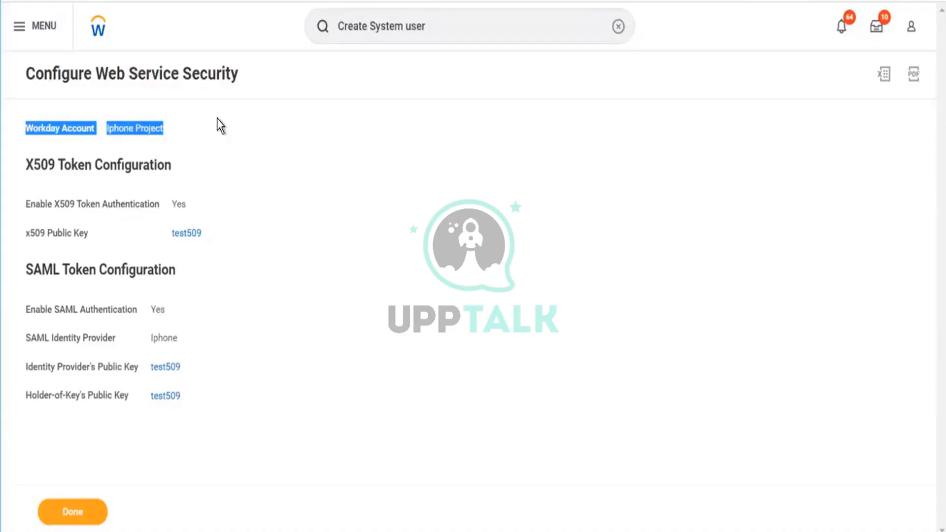
Step: Download the Iphone Project web service security configuration as an Excel file and open the downloaded workbook after finishing the task
click(287, 186)
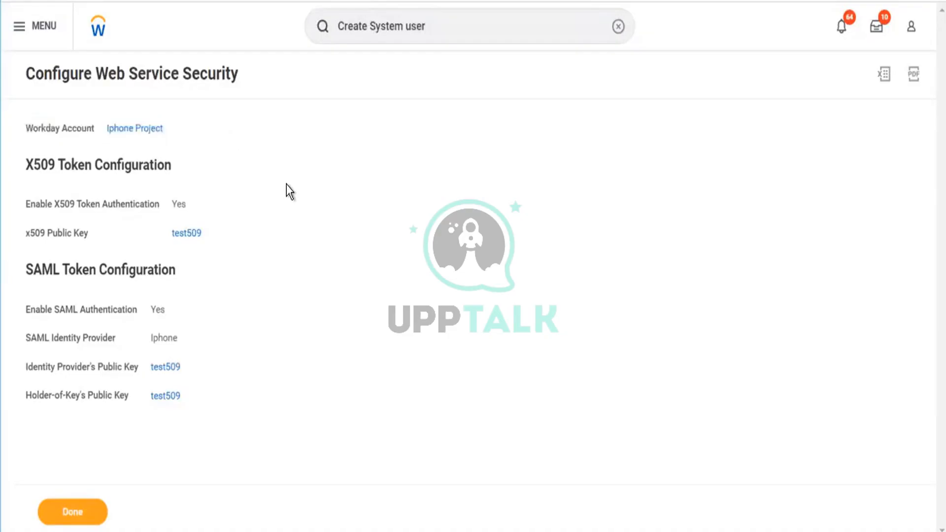
click(883, 79)
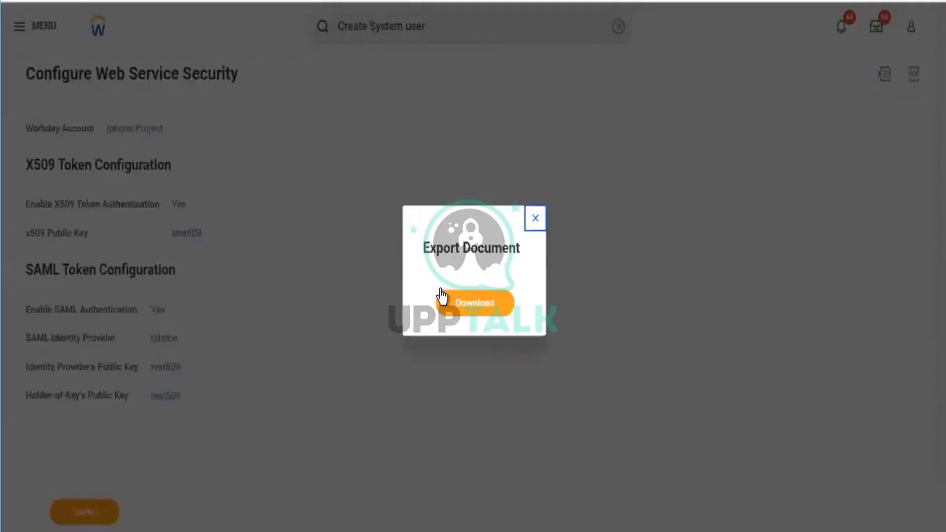
click(487, 308)
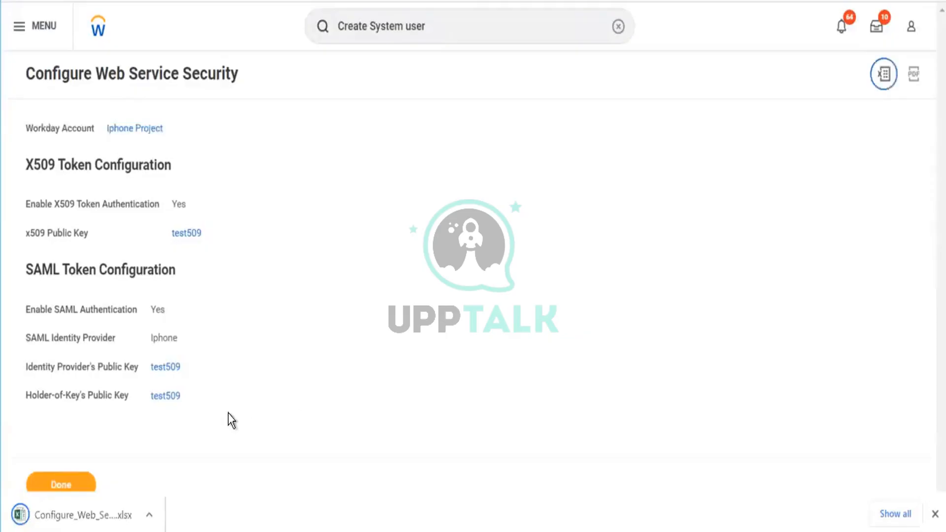
click(60, 481)
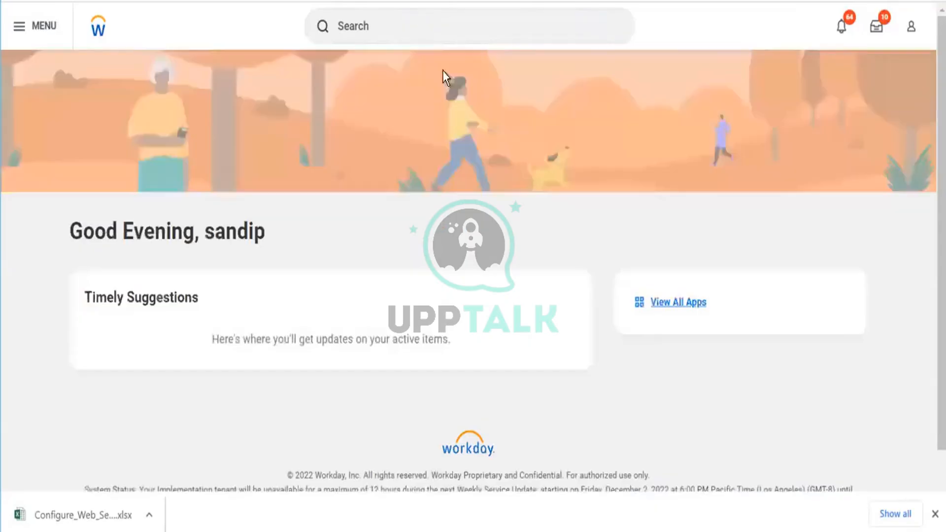
click(101, 525)
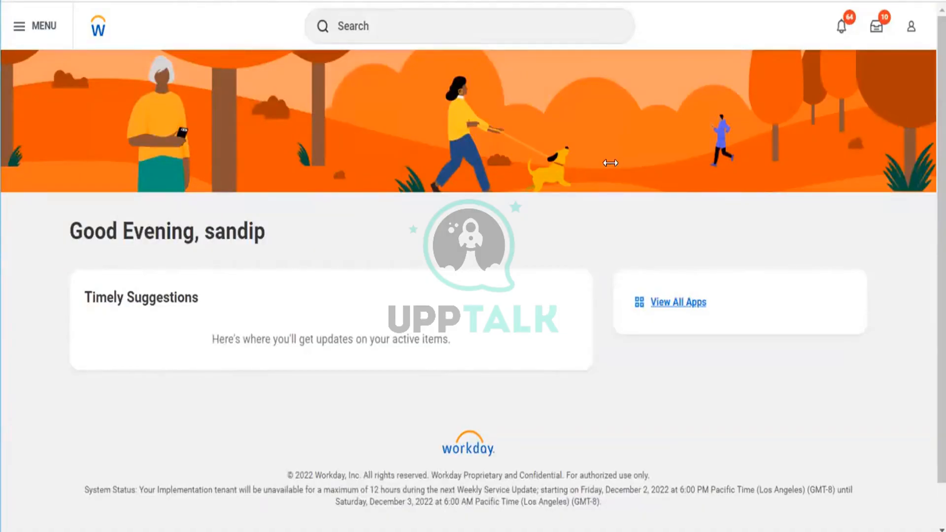
Step: Start the recently searched Create Integration System User task and enter the new account's user name
click(505, 16)
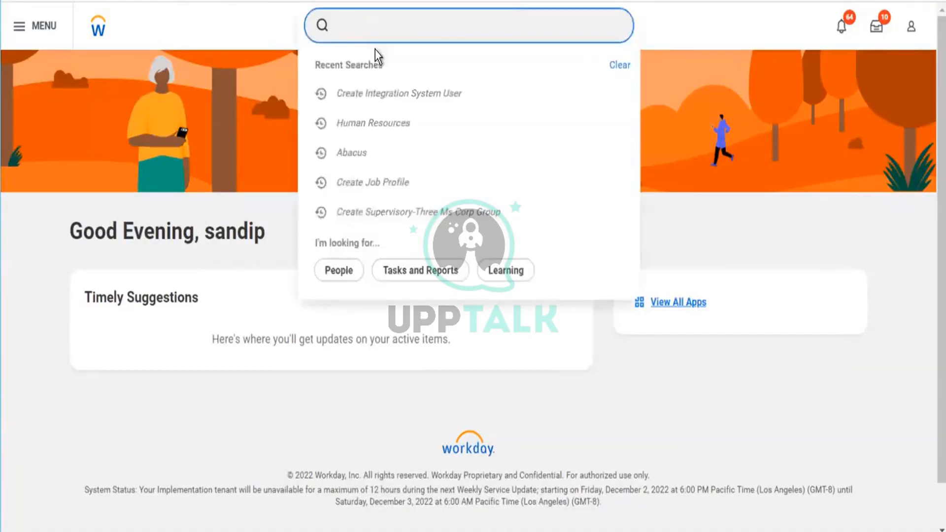
click(379, 99)
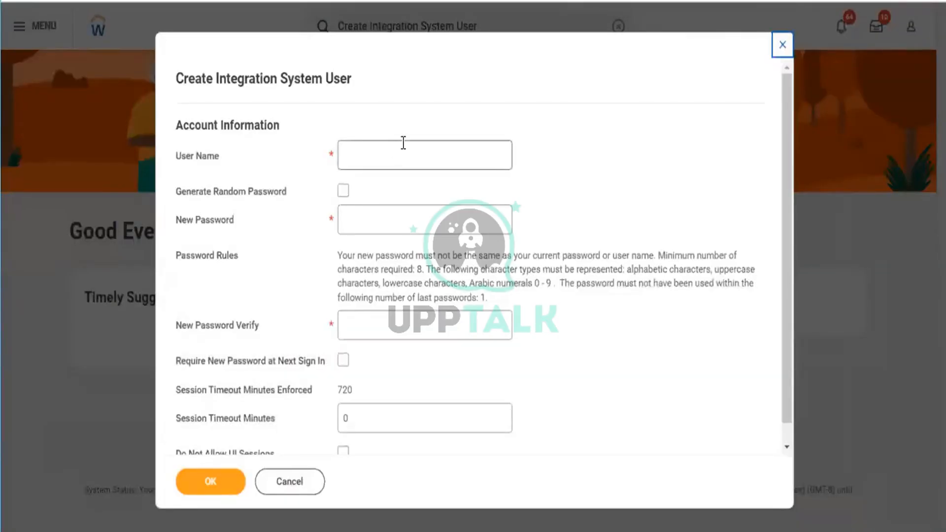
click(403, 143)
text(Ma)
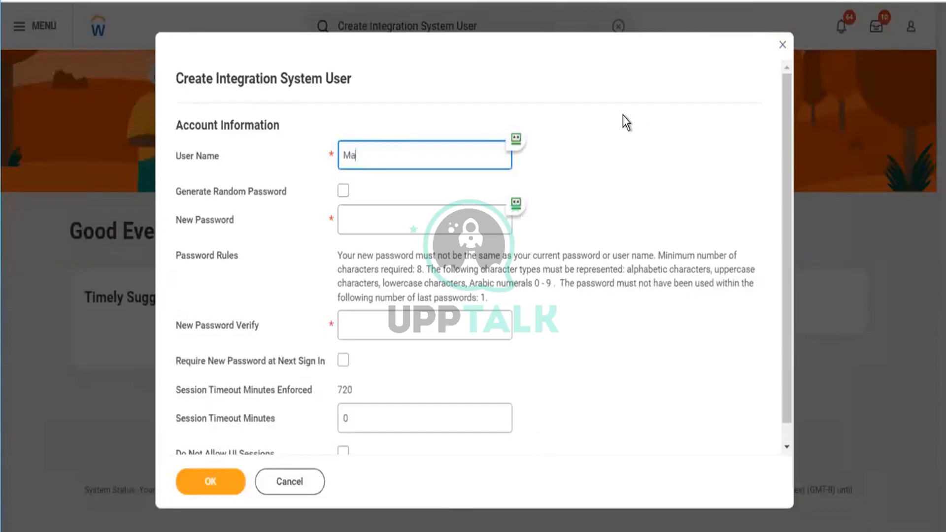
text(dhava)
key(Tab)
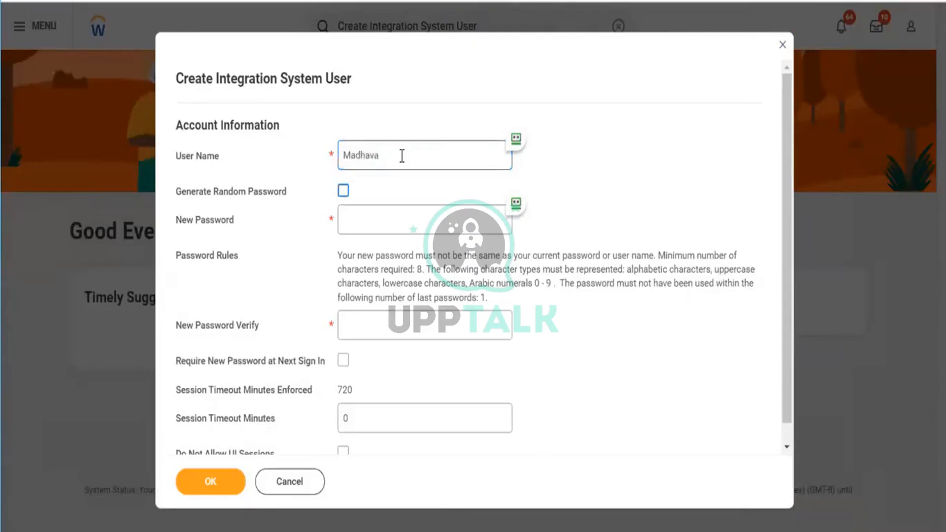
Step: Enter the new account's password and repeat it in the New Password Verify field
key(Tab)
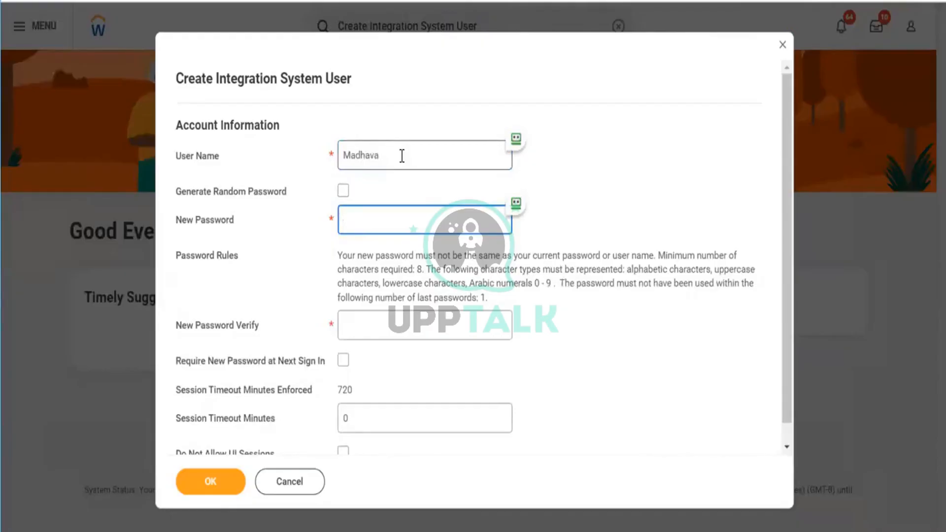
text(Mad)
key(BackSpace)
key(BackSpace)
key(BackSpace)
text(•••••••••)
click(358, 324)
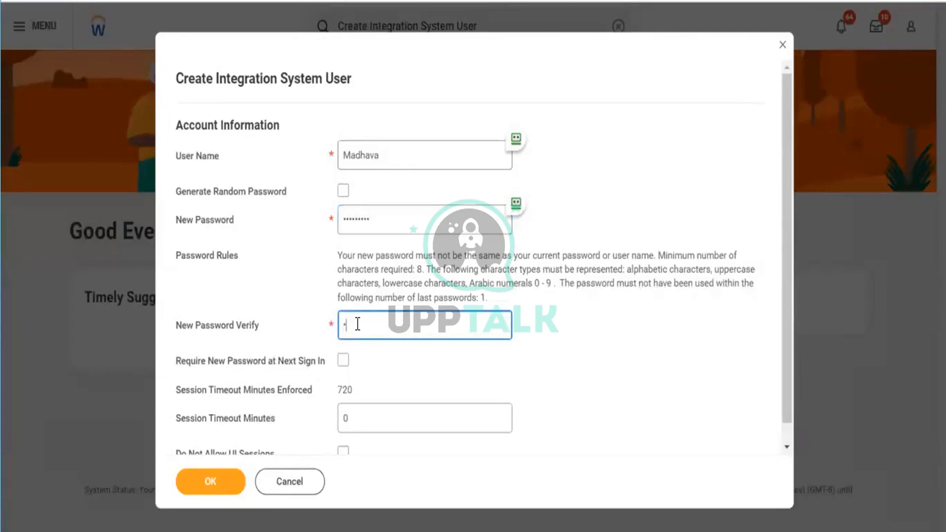
text(•••••••••)
Step: Set the session timeout to 10 minutes and submit the new integration system user
click(660, 434)
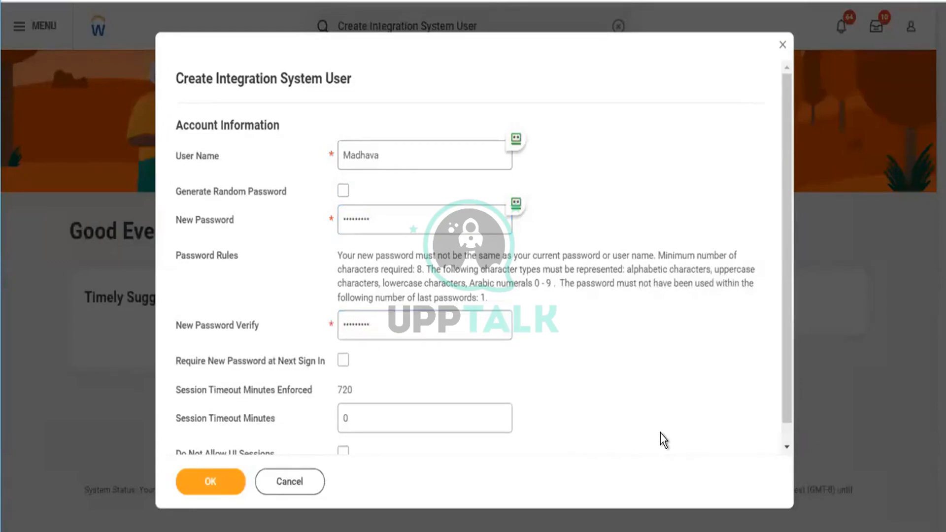
scroll(661, 434, down, 1)
click(423, 400)
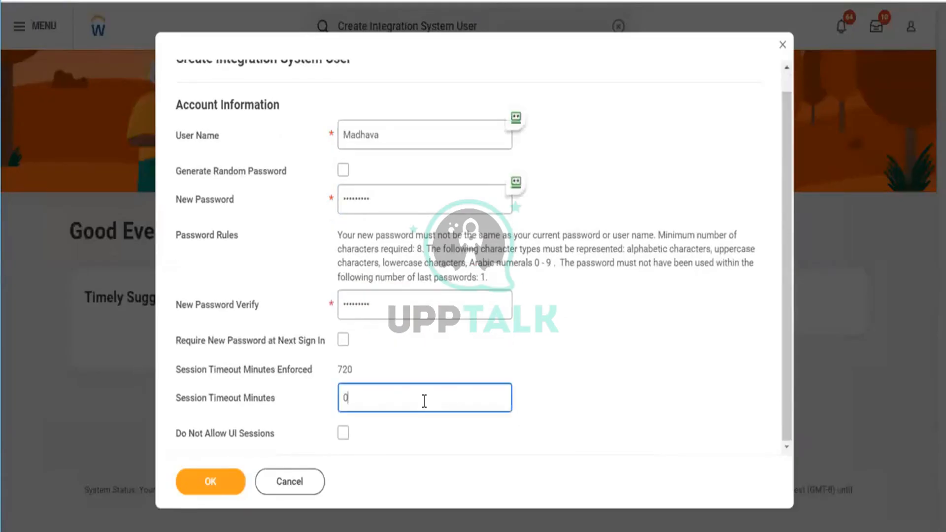
key(BackSpace)
text(10)
click(220, 472)
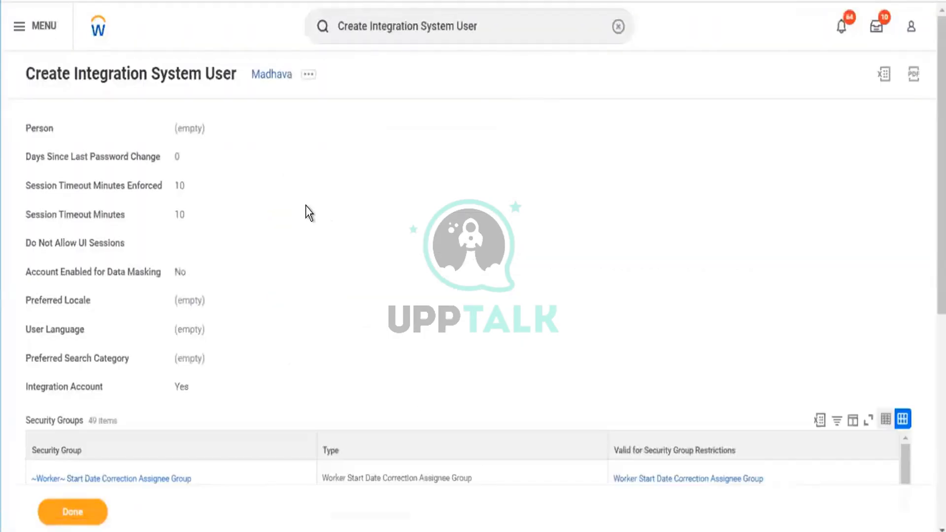
Step: Open the Configure Web Service Security form from the new user's related actions for review and cancel it
click(310, 75)
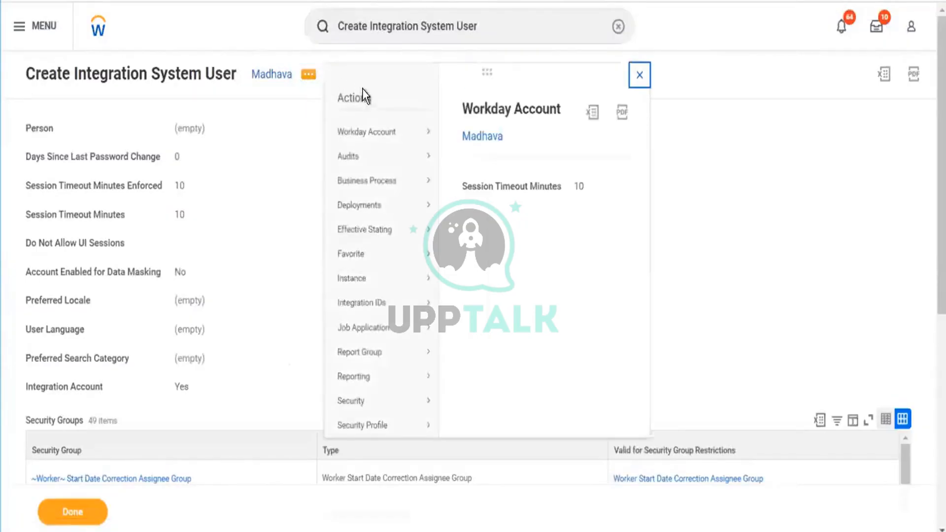
mouse_move(354, 142)
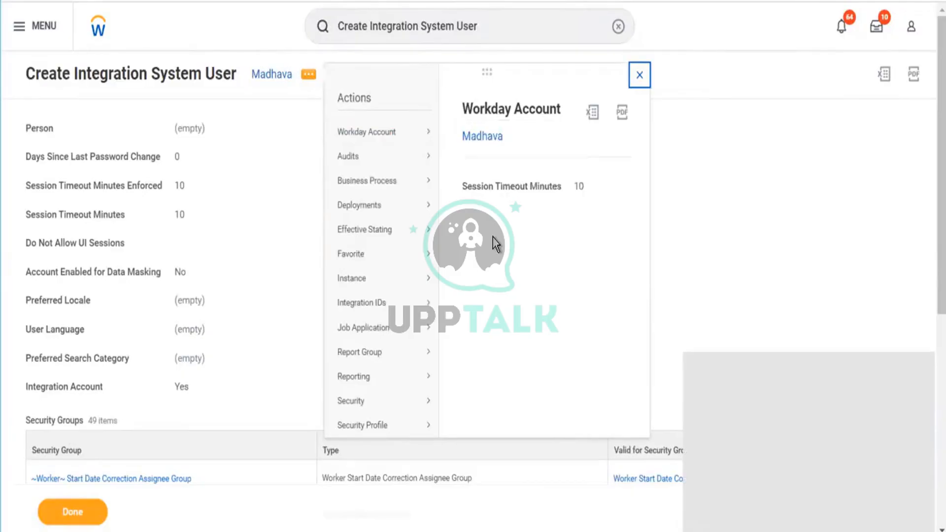
click(480, 136)
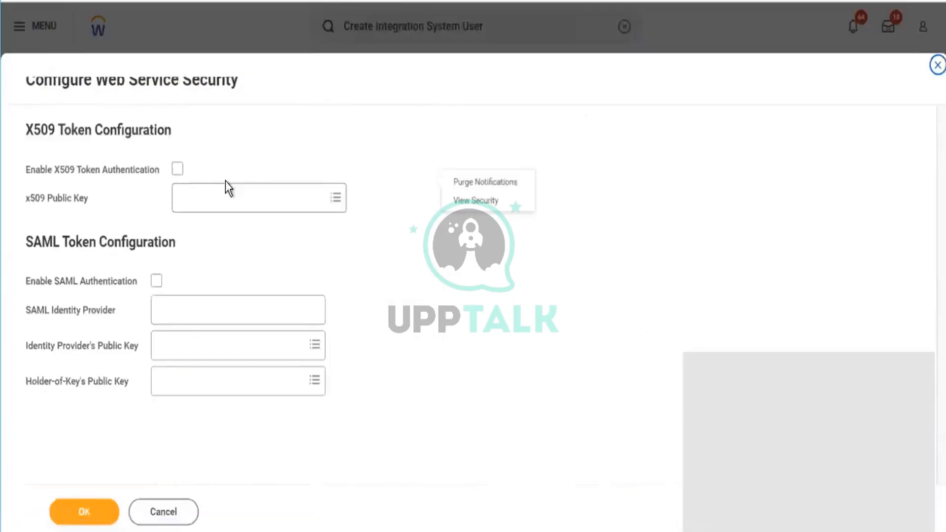
click(169, 516)
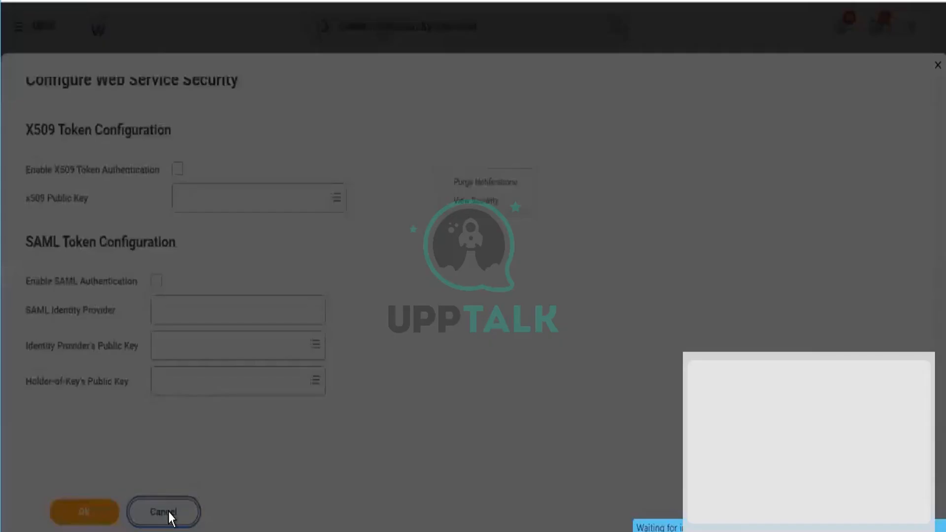